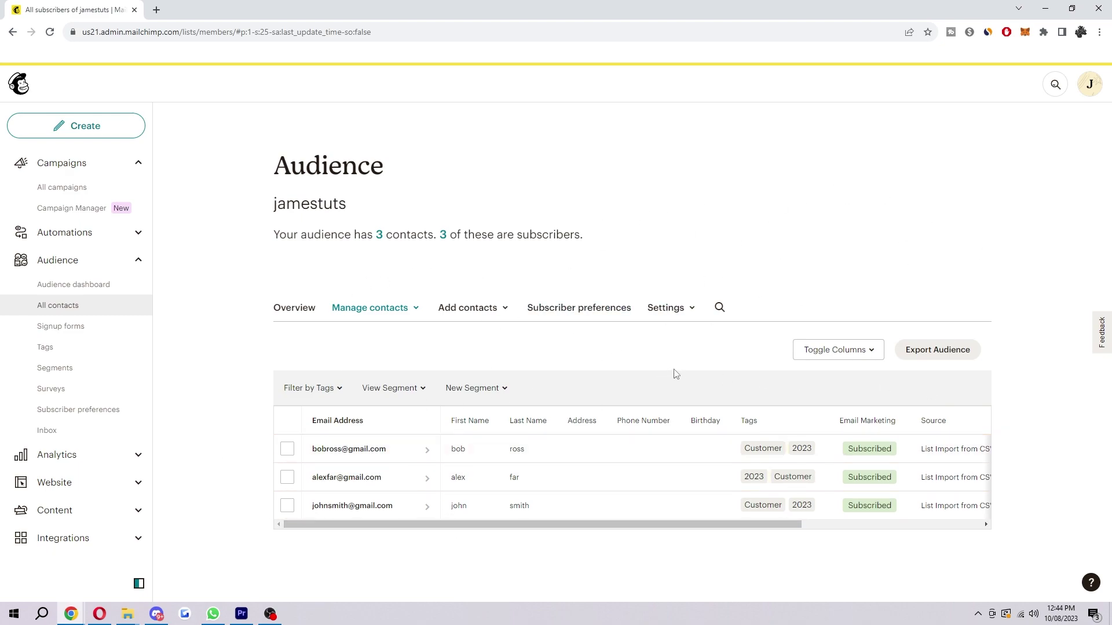
- Create a new email from the campaigns list with the internal name jamestuts
{"action": "left_click", "coordinate": [73, 186]}
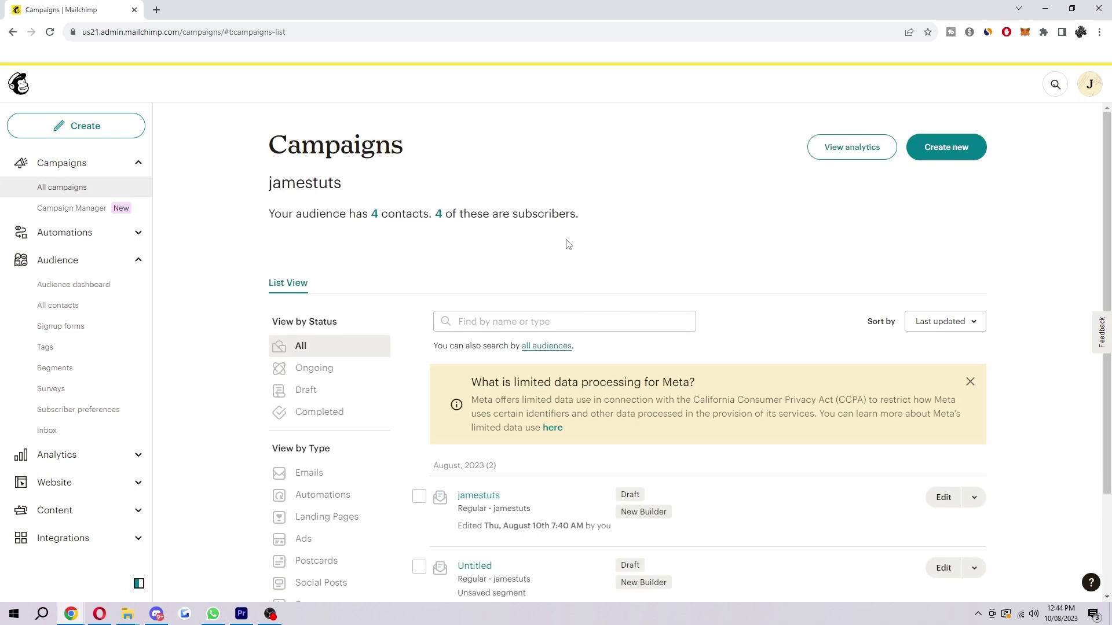
{"action": "left_click", "coordinate": [954, 150]}
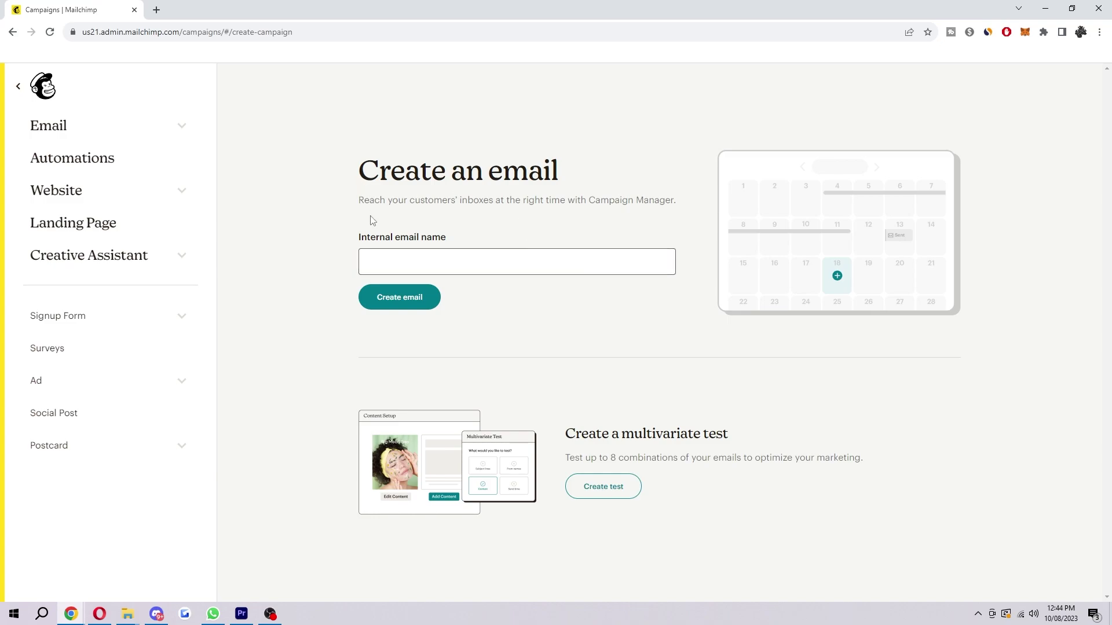
{"action": "left_click_drag", "start_coordinate": [347, 249], "coordinate": [467, 247]}
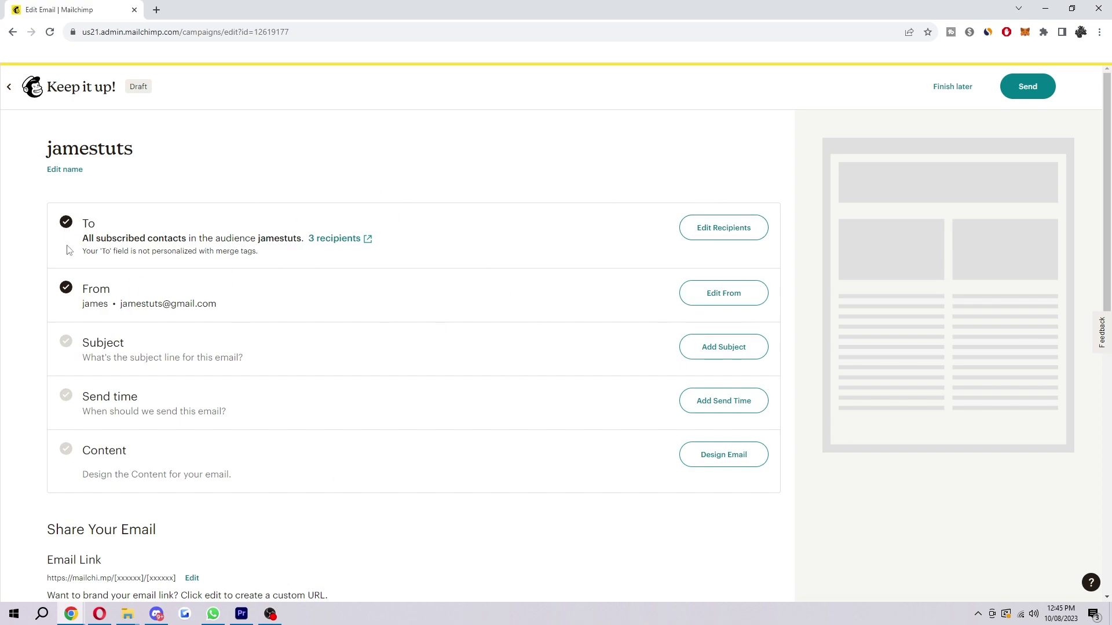
{"action": "left_click_drag", "start_coordinate": [81, 249], "coordinate": [185, 244]}
{"action": "left_click_drag", "start_coordinate": [255, 237], "coordinate": [298, 238]}
{"action": "left_click", "coordinate": [331, 256]}
- Set the email's subject to "email" and its preview text to "hello...", and save them
{"action": "left_click", "coordinate": [690, 357]}
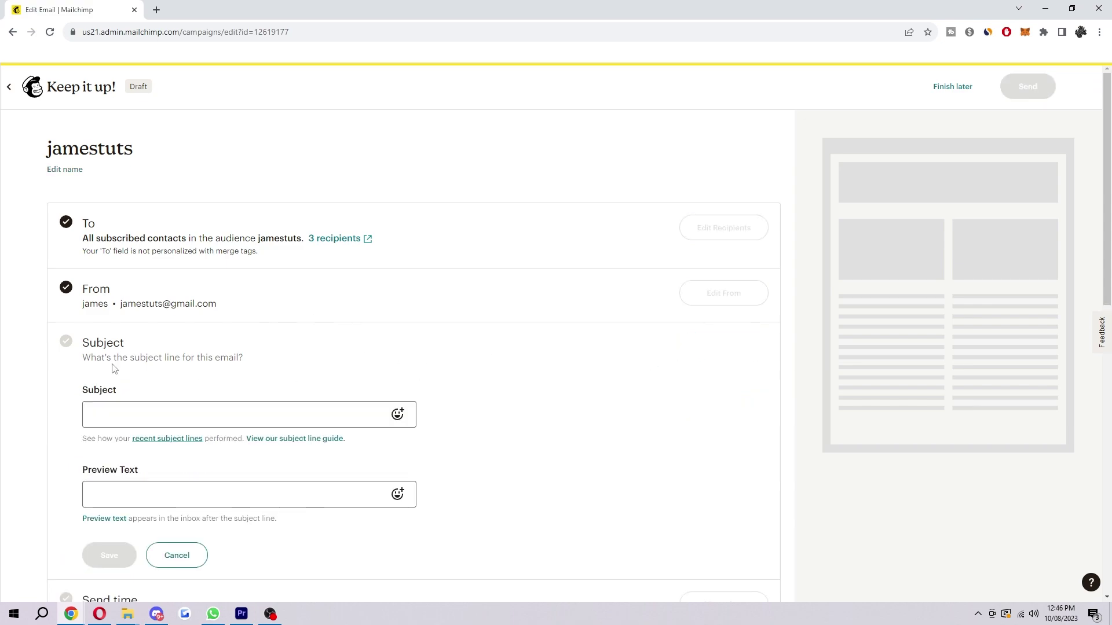
{"action": "left_click", "coordinate": [265, 418]}
{"action": "type", "text": "email"}
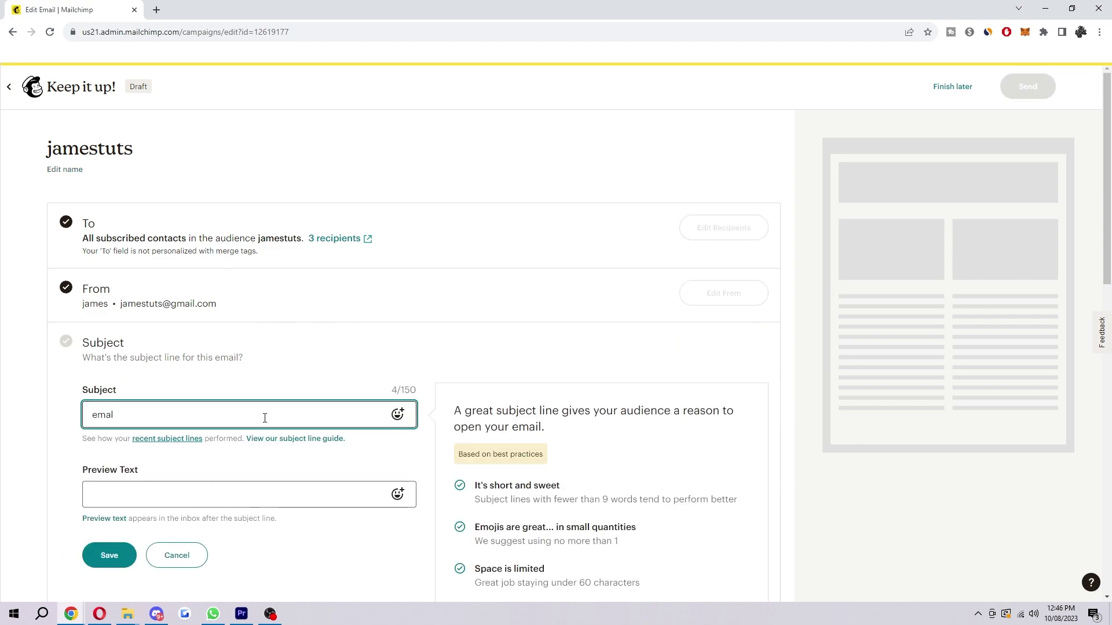
{"action": "scroll", "coordinate": [314, 380], "scroll_direction": "down", "scroll_amount": 2}
{"action": "scroll", "coordinate": [313, 380], "scroll_direction": "down", "scroll_amount": 2}
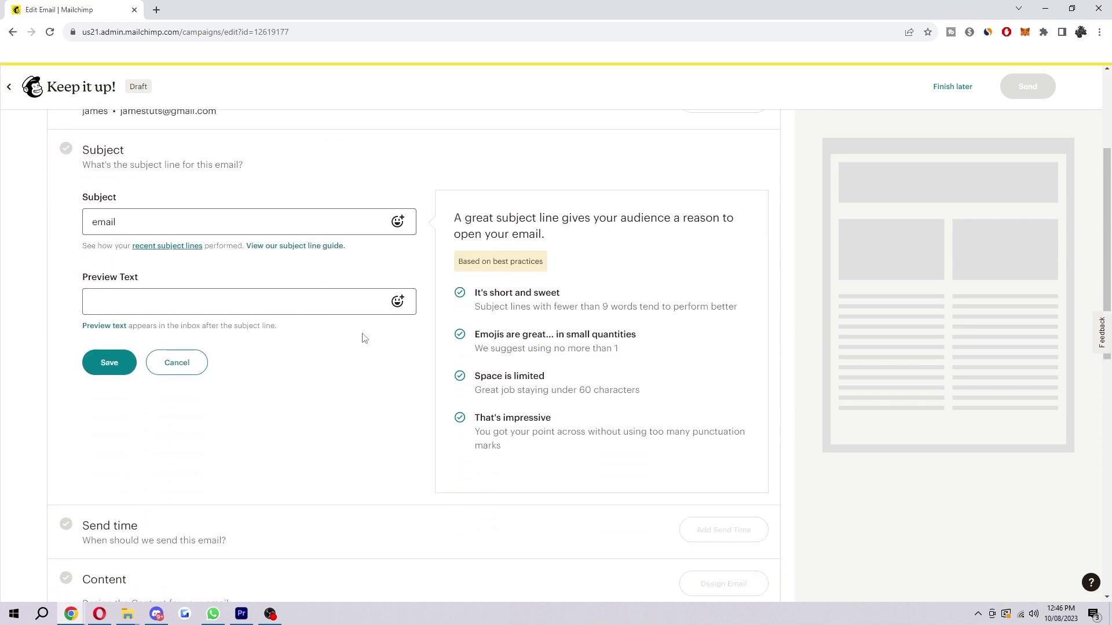
{"action": "left_click", "coordinate": [289, 297]}
{"action": "left_click", "coordinate": [266, 313]}
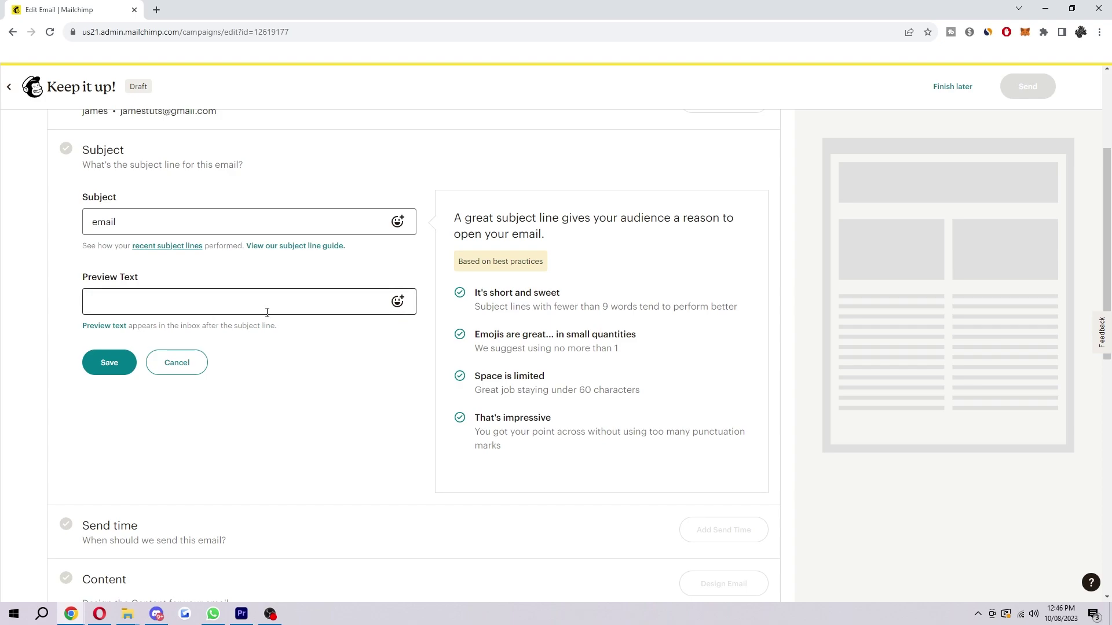
{"action": "type", "text": "he"}
{"action": "left_click", "coordinate": [158, 332]}
{"action": "left_click", "coordinate": [116, 360]}
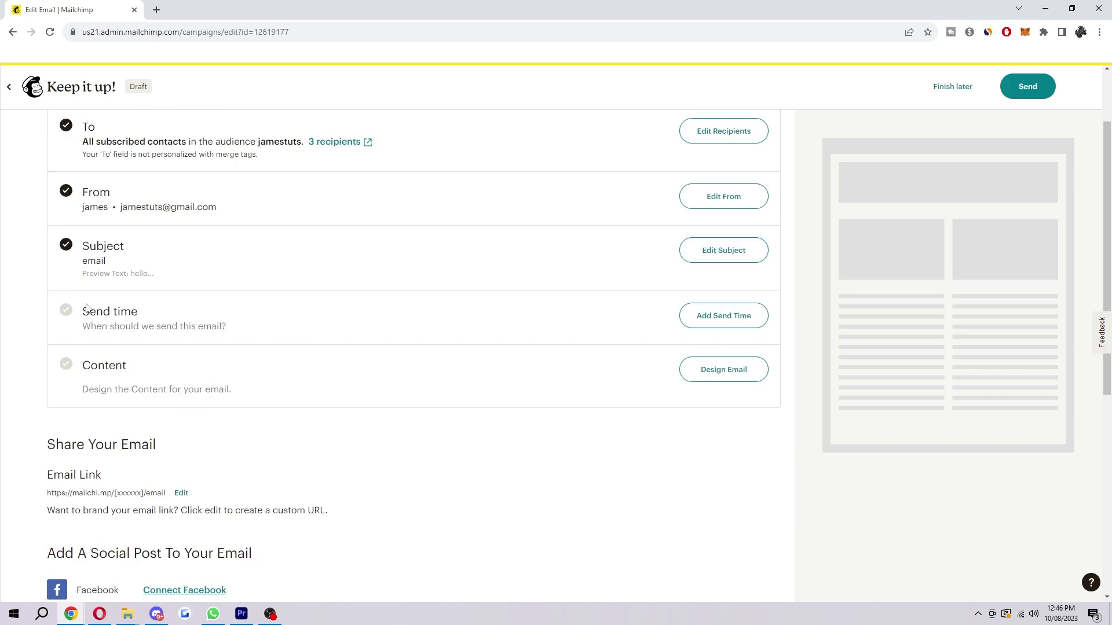
- Schedule the email's send time for August 10, 2023 at 8:30 PM ET and save it
{"action": "left_click", "coordinate": [705, 313]}
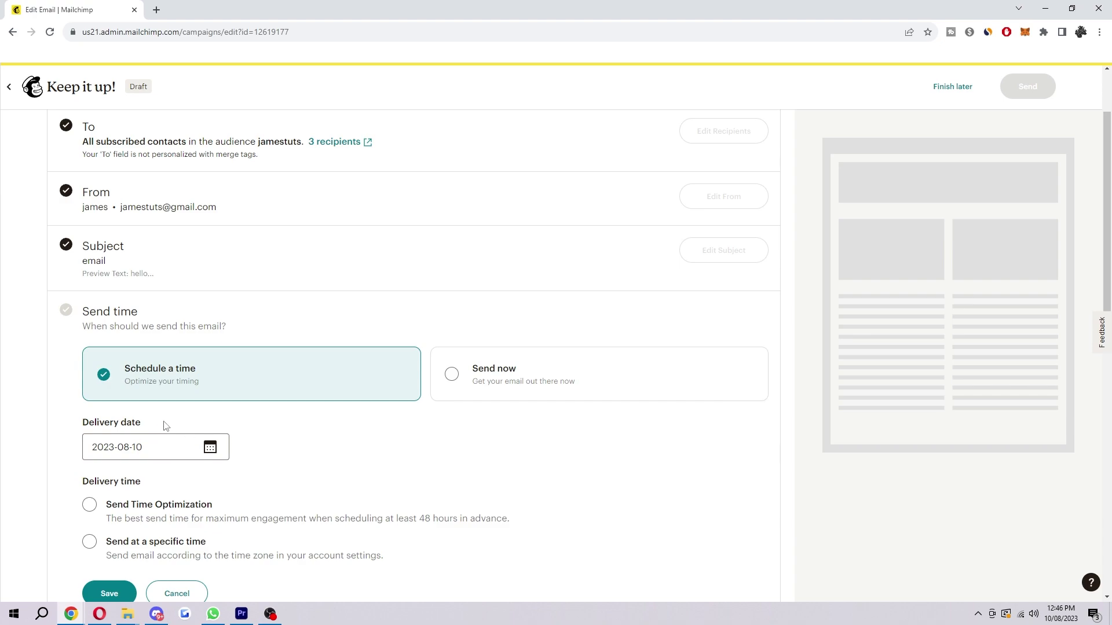
{"action": "scroll", "coordinate": [171, 427], "scroll_direction": "down", "scroll_amount": 2}
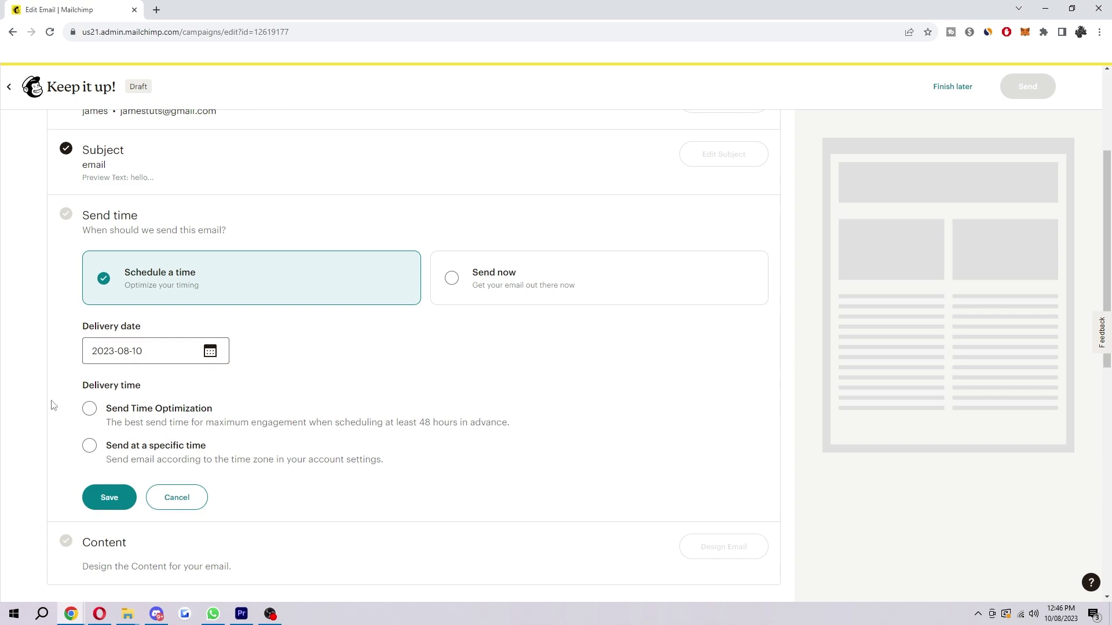
{"action": "left_click", "coordinate": [109, 497]}
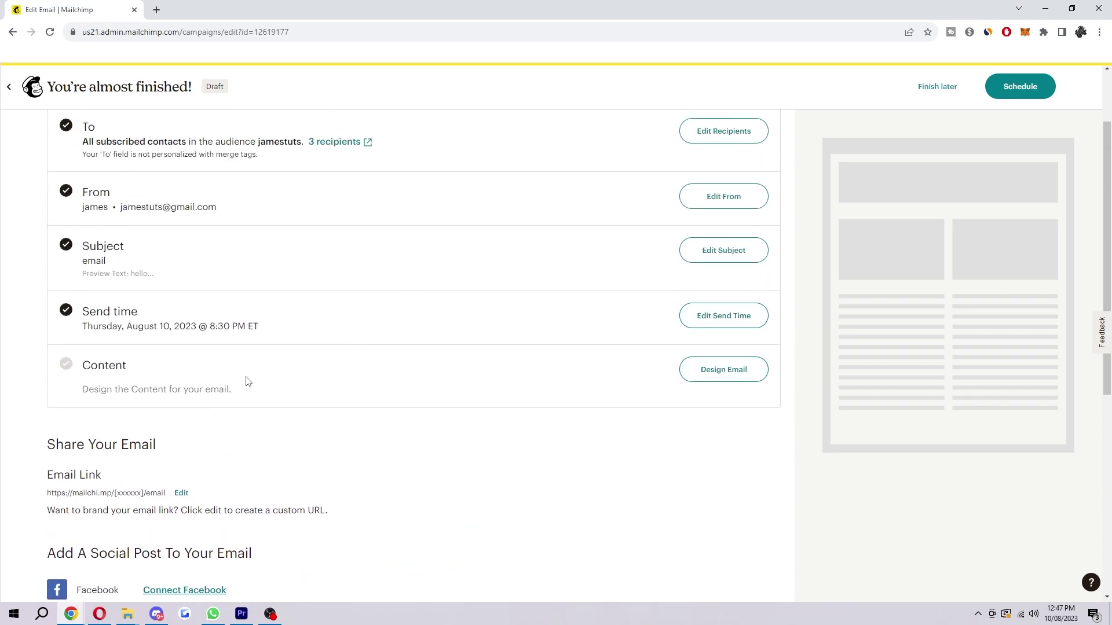
- Start designing the email content with the Minimal template and dismiss the content tip
{"action": "left_click", "coordinate": [732, 372]}
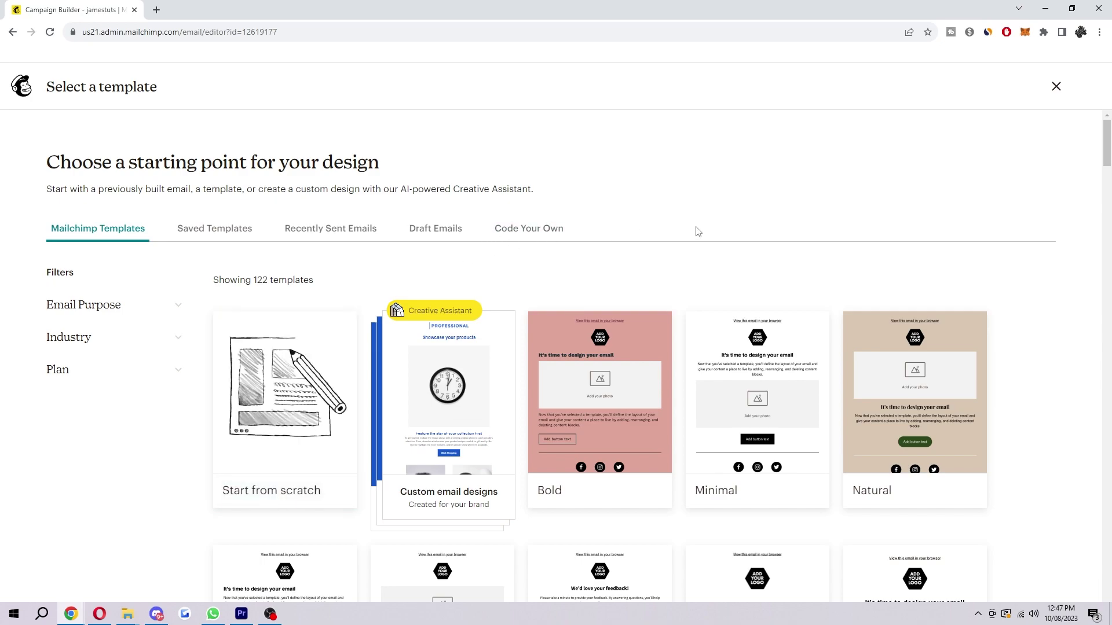
{"action": "scroll", "coordinate": [700, 229], "scroll_direction": "down", "scroll_amount": 2}
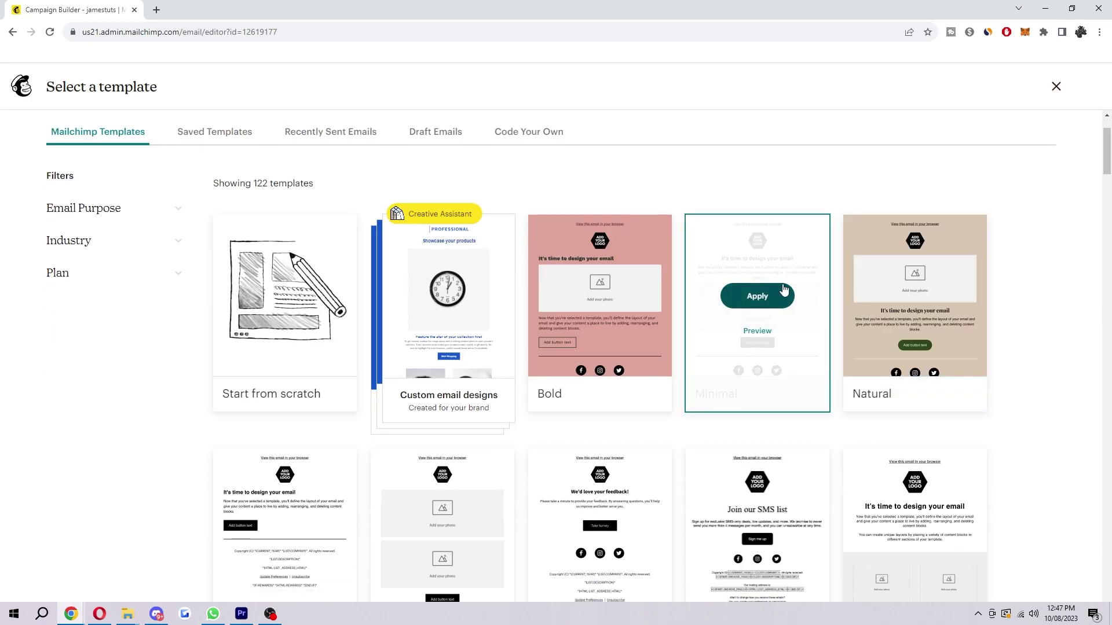
{"action": "left_click", "coordinate": [778, 295]}
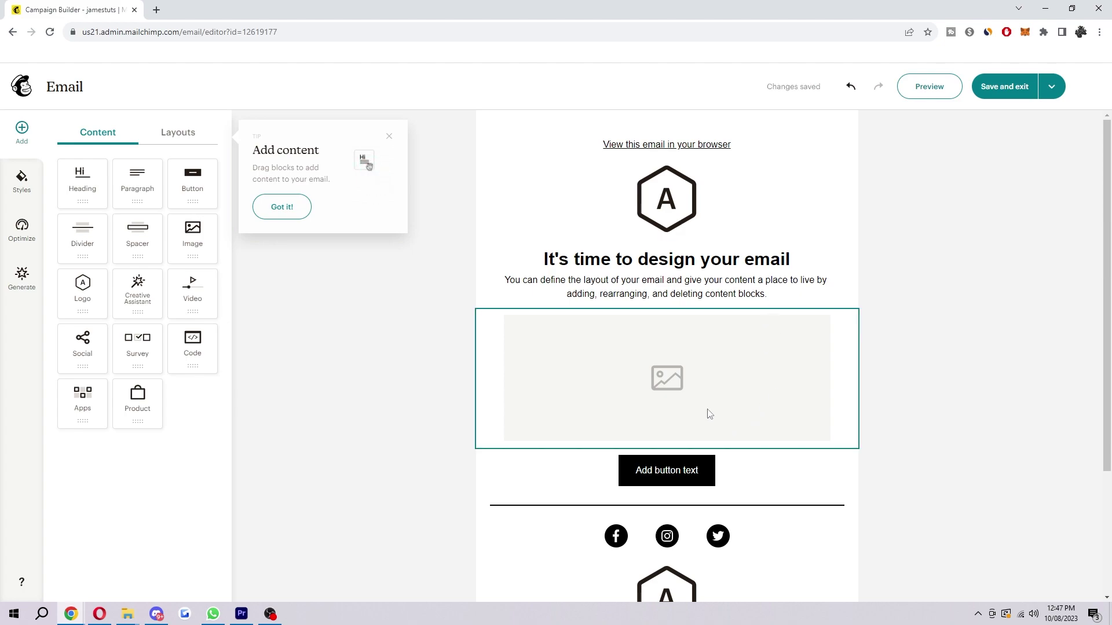
{"action": "left_click", "coordinate": [388, 137]}
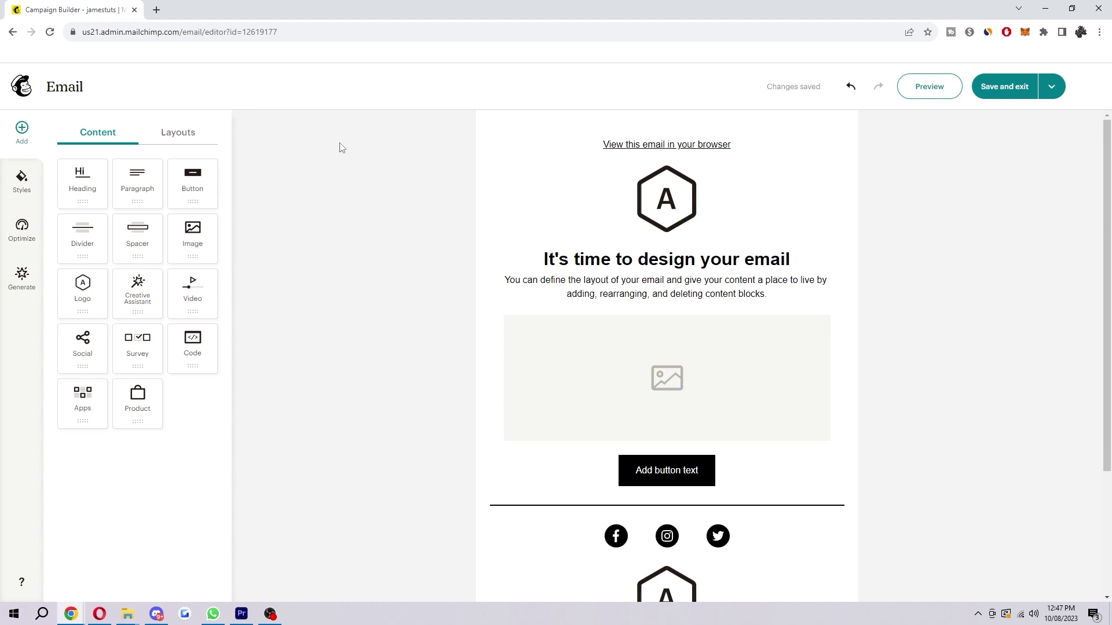
- Examine the template's layout and the settings of its social links and heading text blocks
{"action": "scroll", "coordinate": [336, 152], "scroll_direction": "down", "scroll_amount": 3}
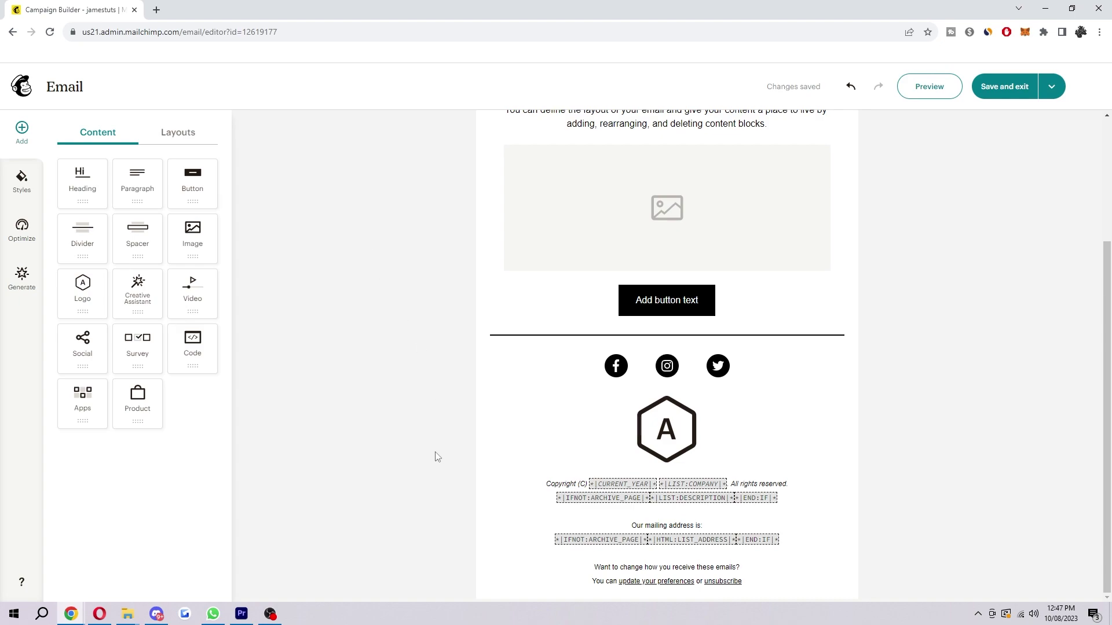
{"action": "scroll", "coordinate": [463, 454], "scroll_direction": "up", "scroll_amount": 3}
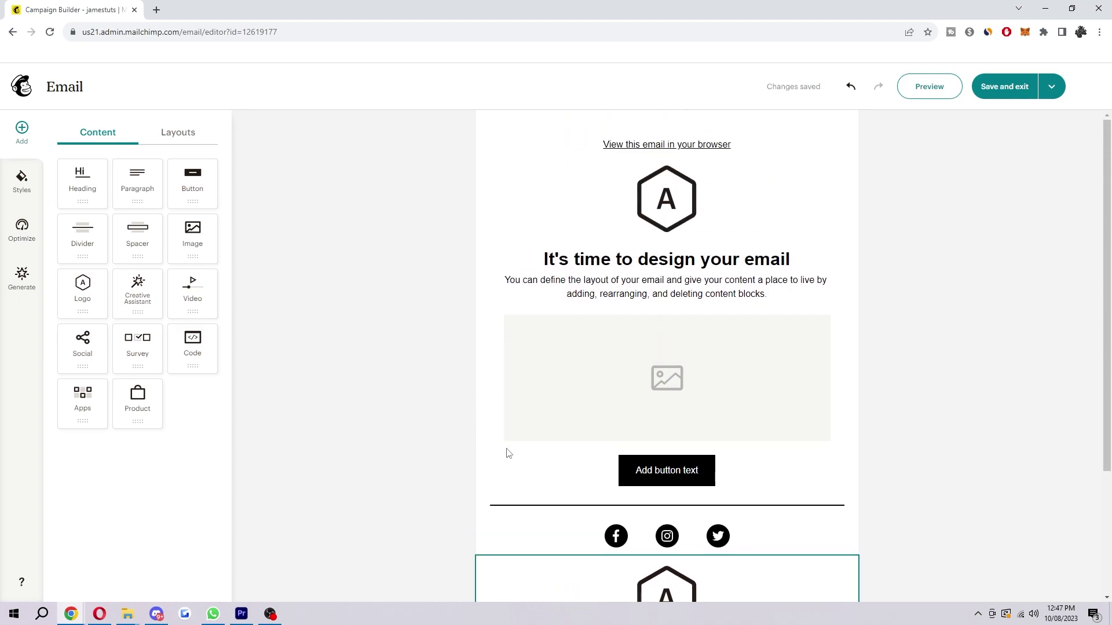
{"action": "left_click", "coordinate": [585, 538]}
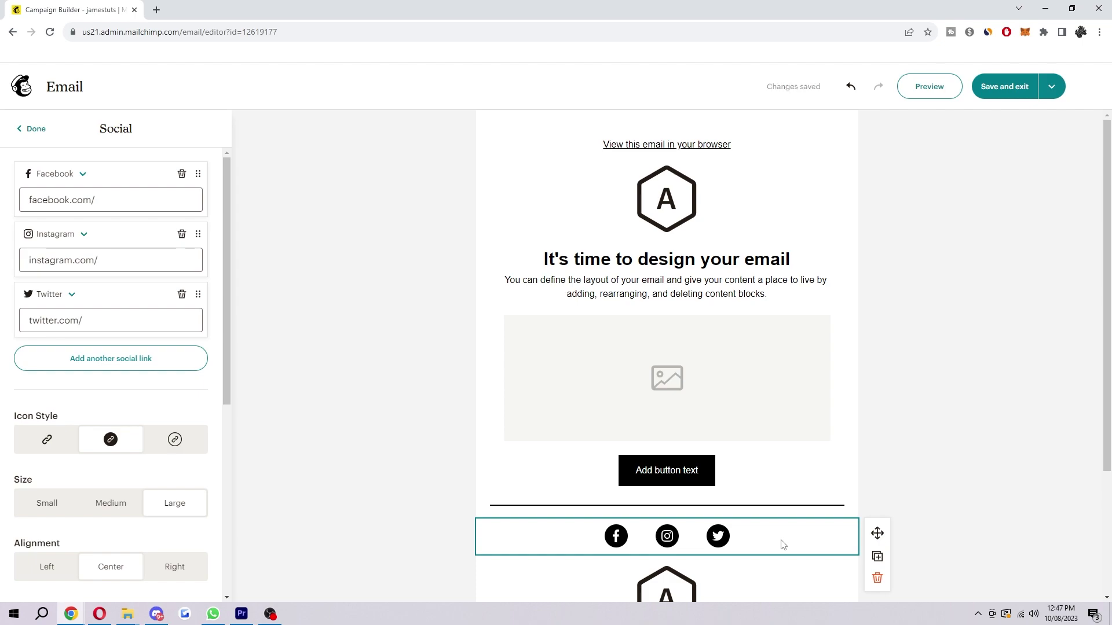
{"action": "left_click", "coordinate": [599, 348]}
{"action": "left_click", "coordinate": [733, 255]}
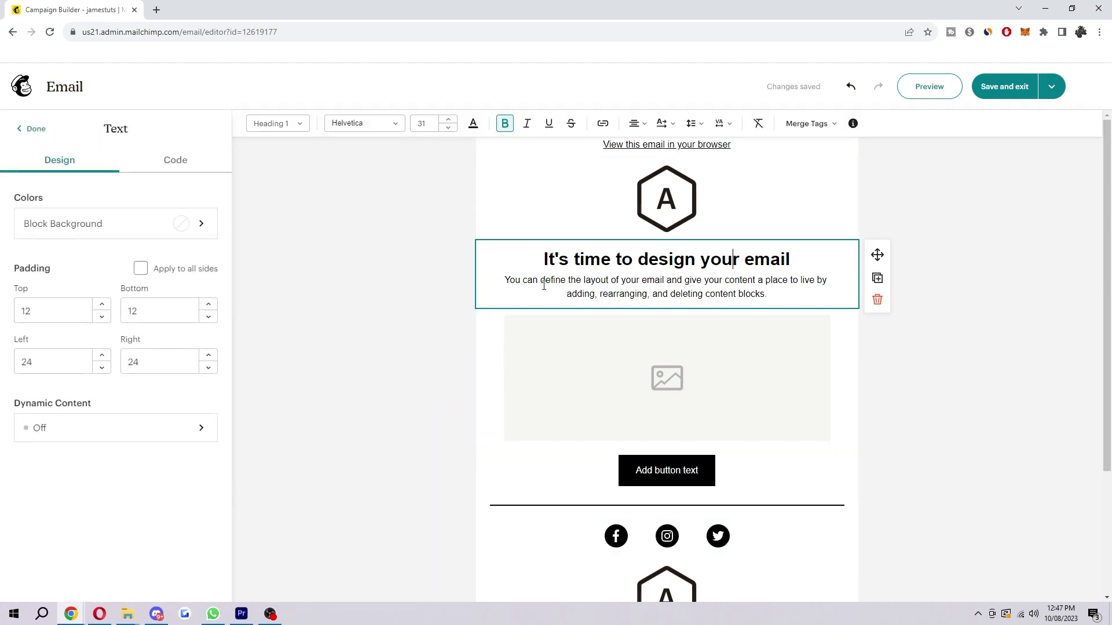
- Preview the designed email and return to the editor
{"action": "scroll", "coordinate": [739, 244], "scroll_direction": "down", "scroll_amount": 3}
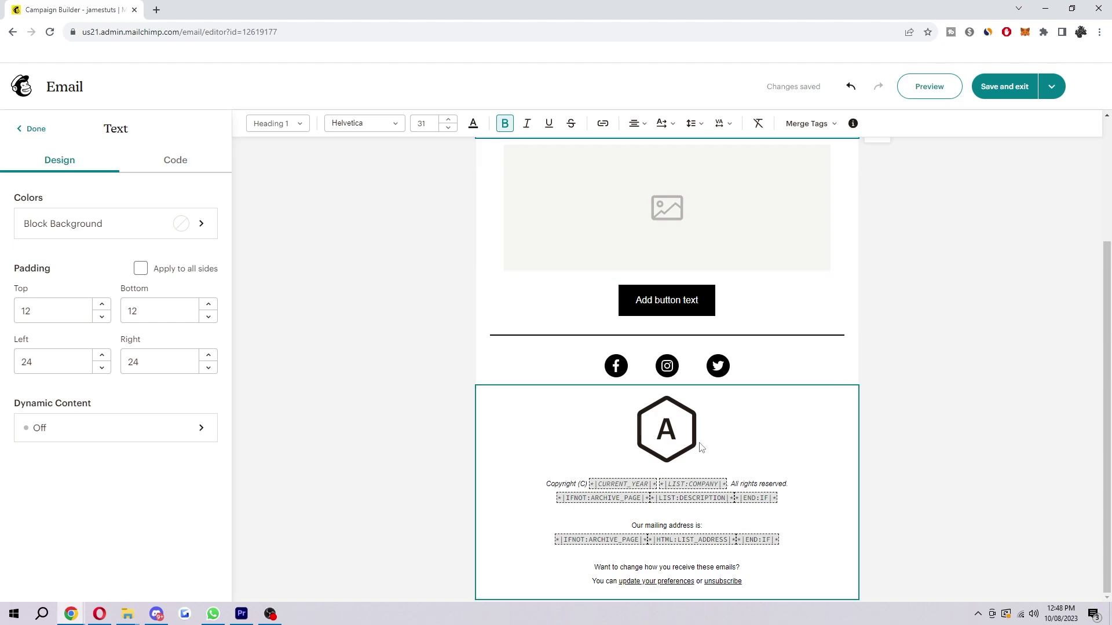
{"action": "scroll", "coordinate": [707, 332], "scroll_direction": "up", "scroll_amount": 3}
{"action": "left_click", "coordinate": [931, 93]}
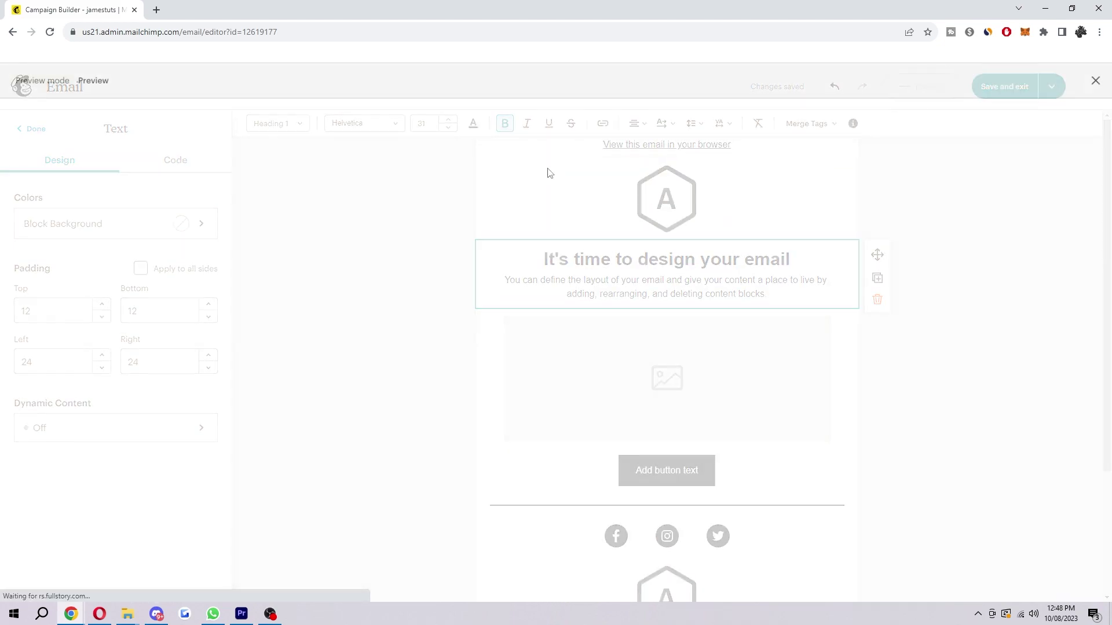
{"action": "key", "text": "Escape"}
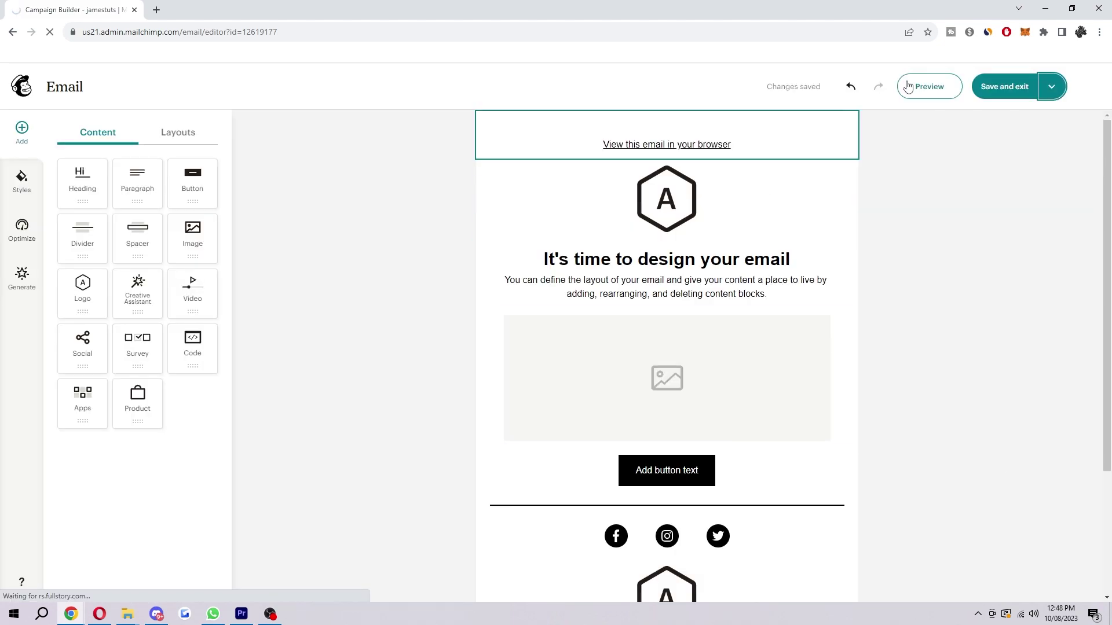